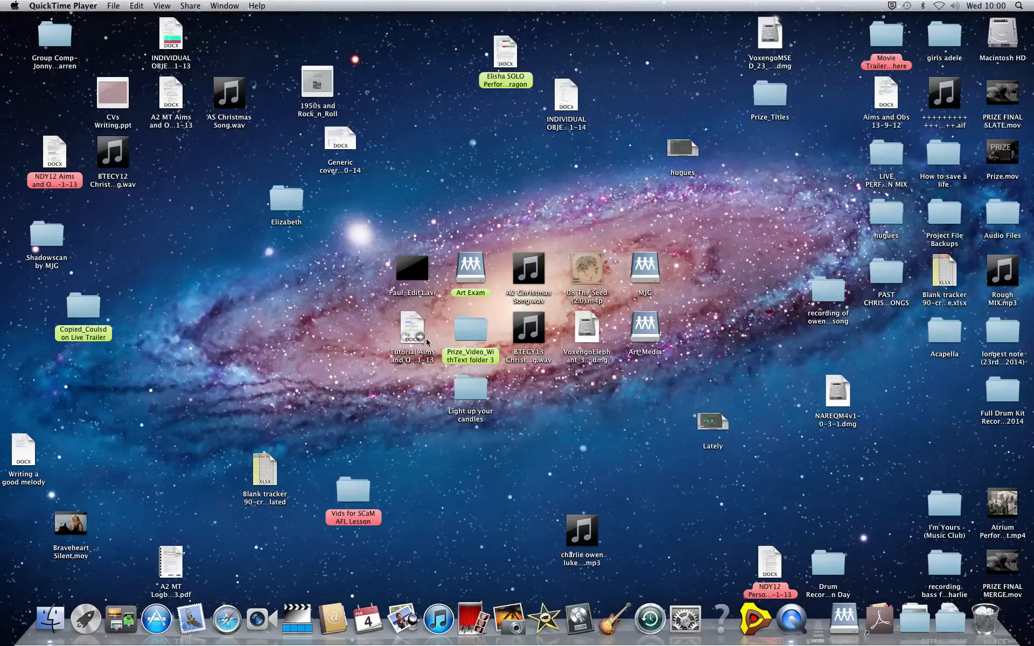
Open Logic Pro, replace the current project with a new one, and create one software instrument track
{"action": "left_click", "coordinate": [578, 620]}
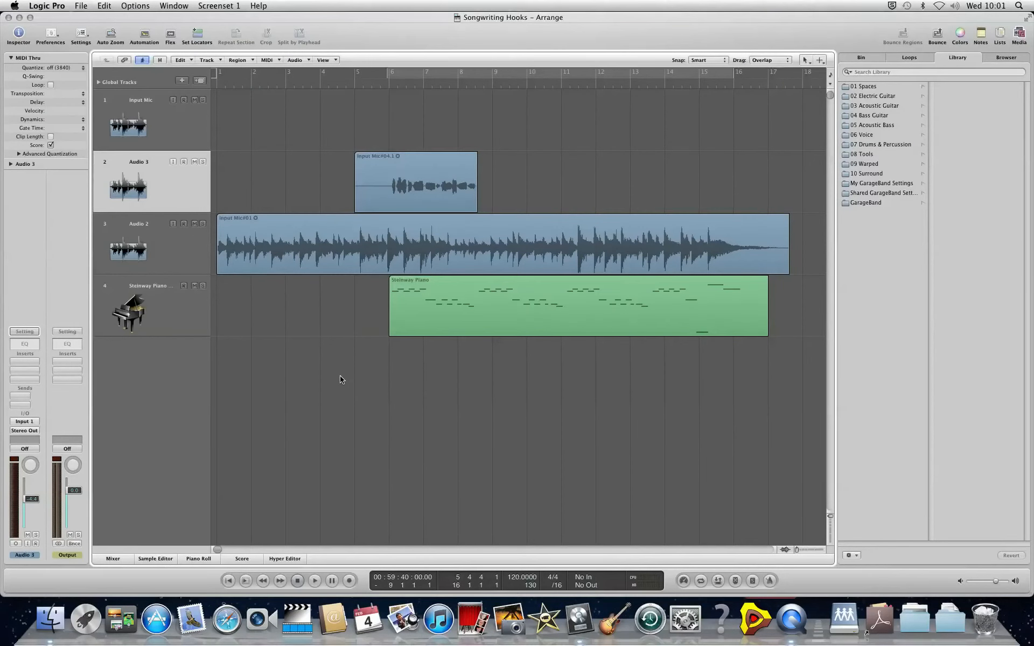
{"action": "key", "text": "super+n"}
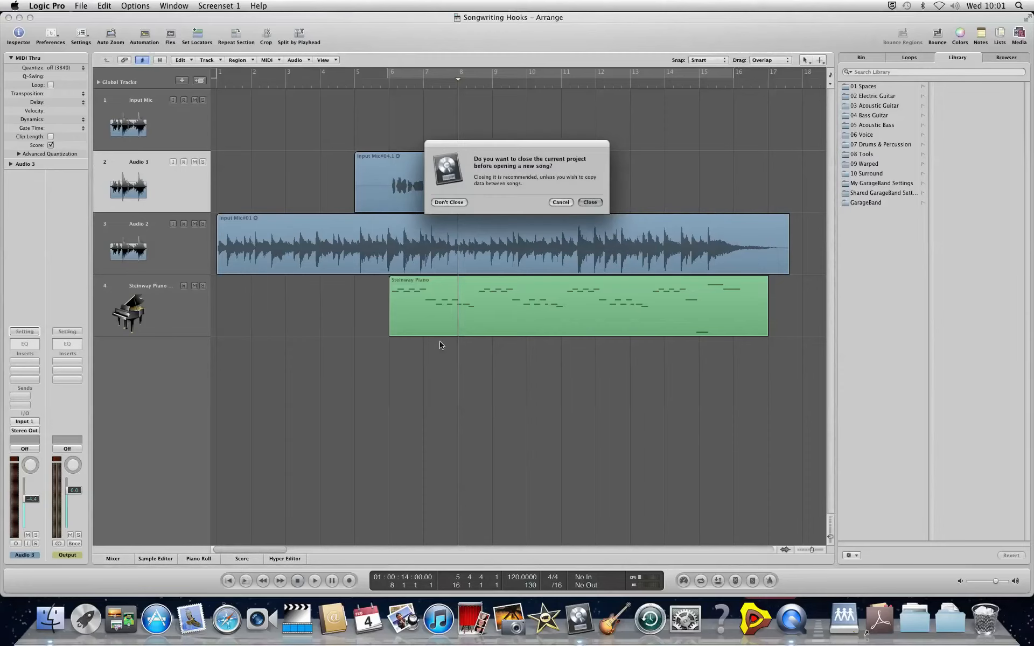
{"action": "left_click", "coordinate": [593, 202]}
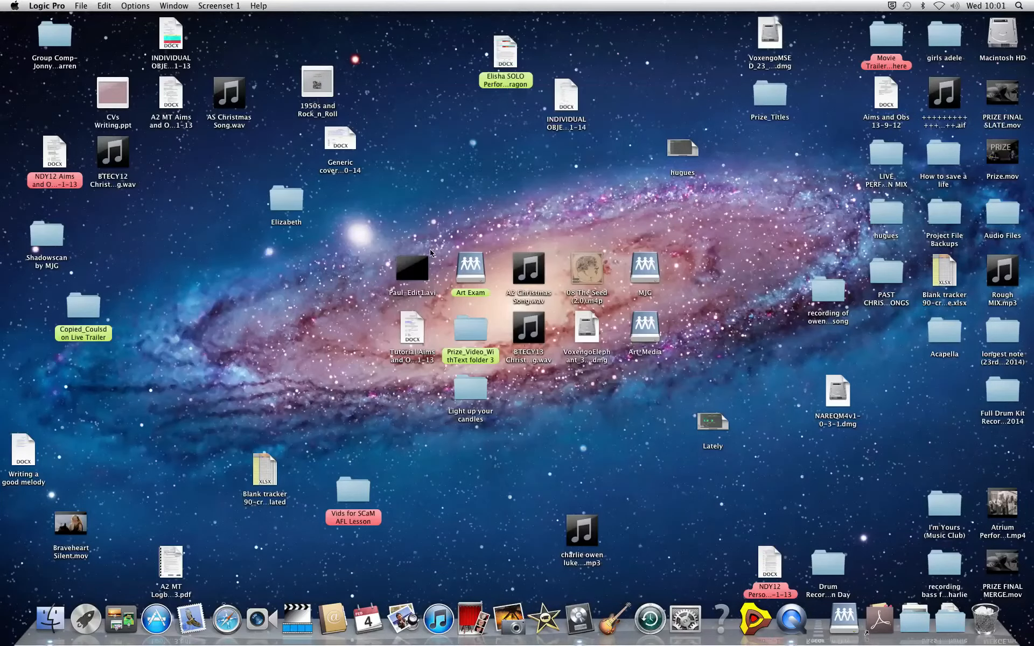
{"action": "left_click", "coordinate": [483, 139]}
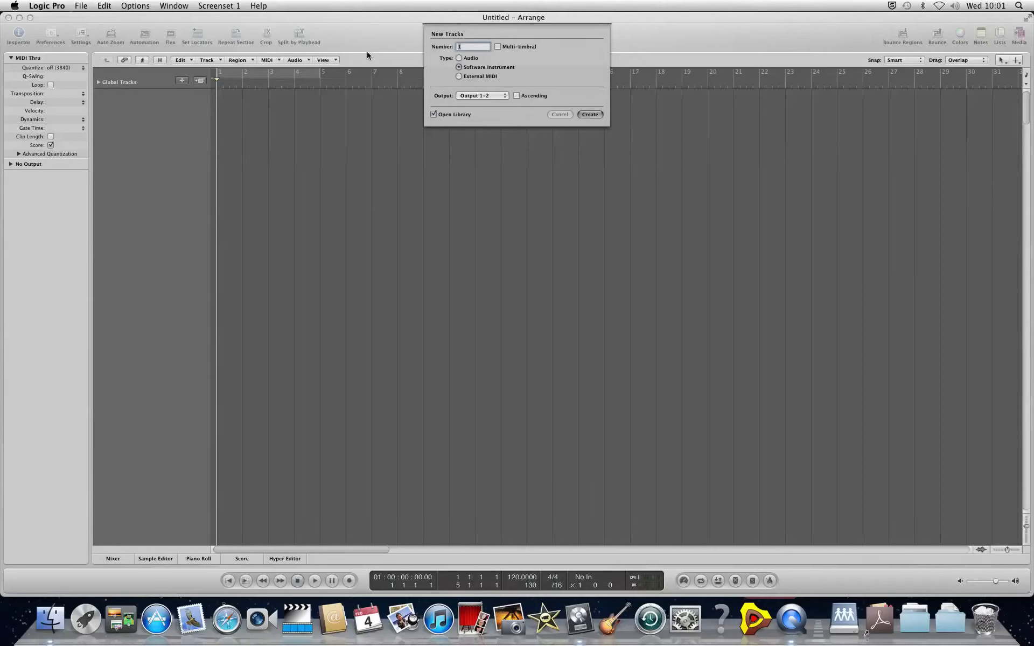
{"action": "key", "text": "Return"}
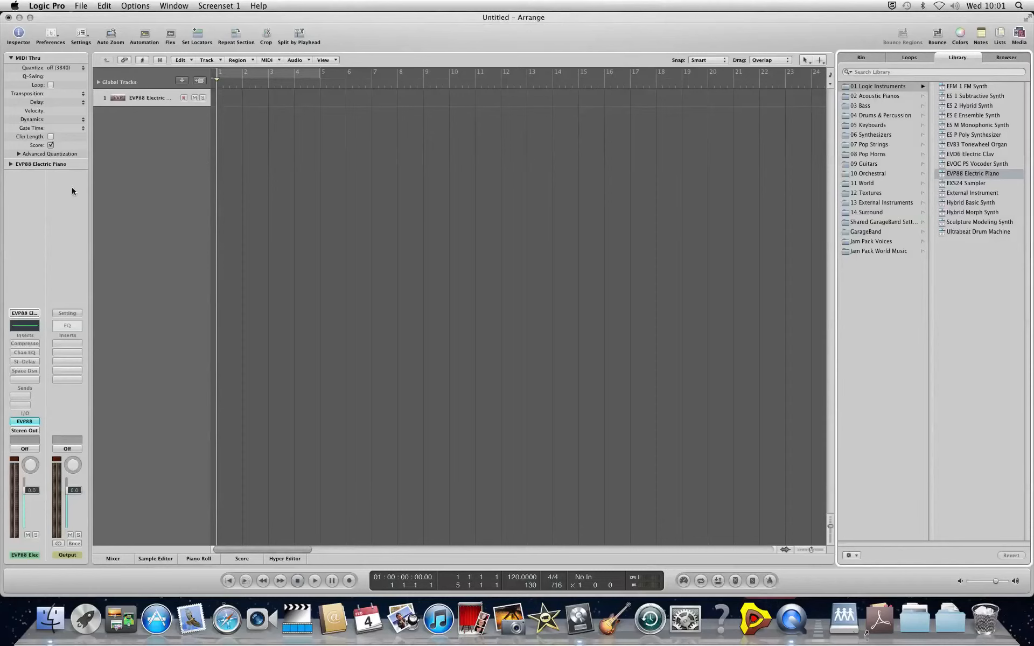
Create one stereo auxiliary channel strip in the mixer with Record's RW:Mix L/R as its input
{"action": "left_click", "coordinate": [119, 560]}
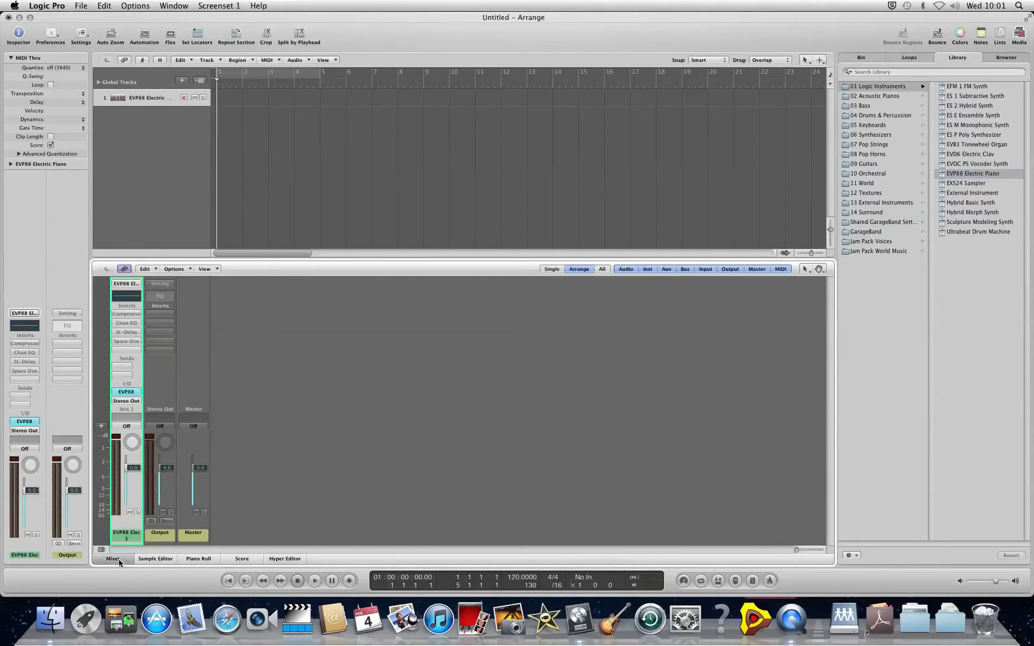
{"action": "key", "text": "super+Tab"}
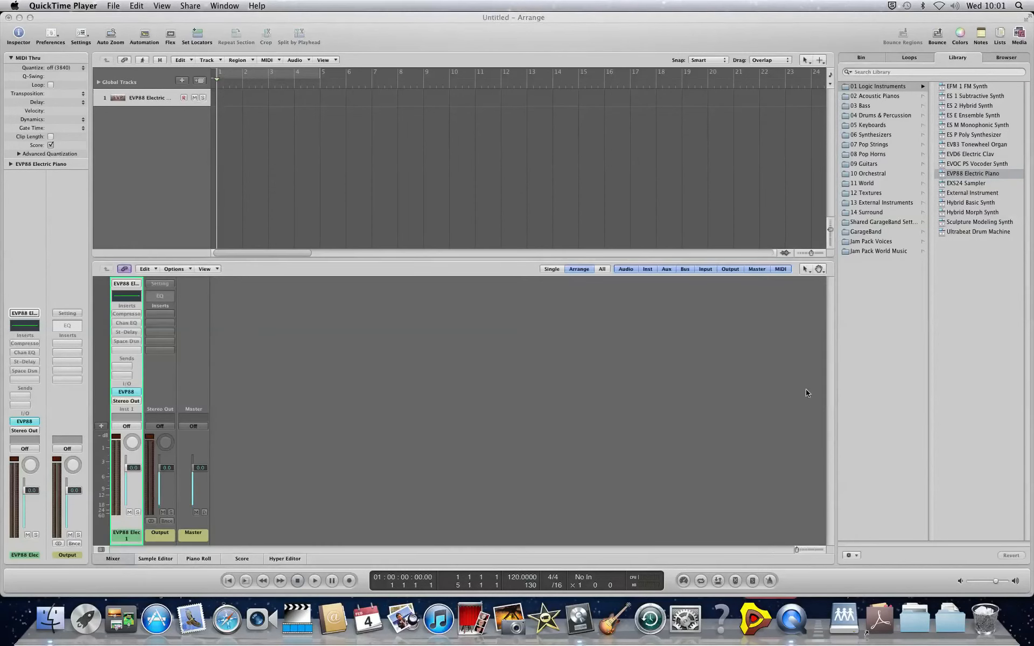
{"action": "left_click", "coordinate": [172, 271]}
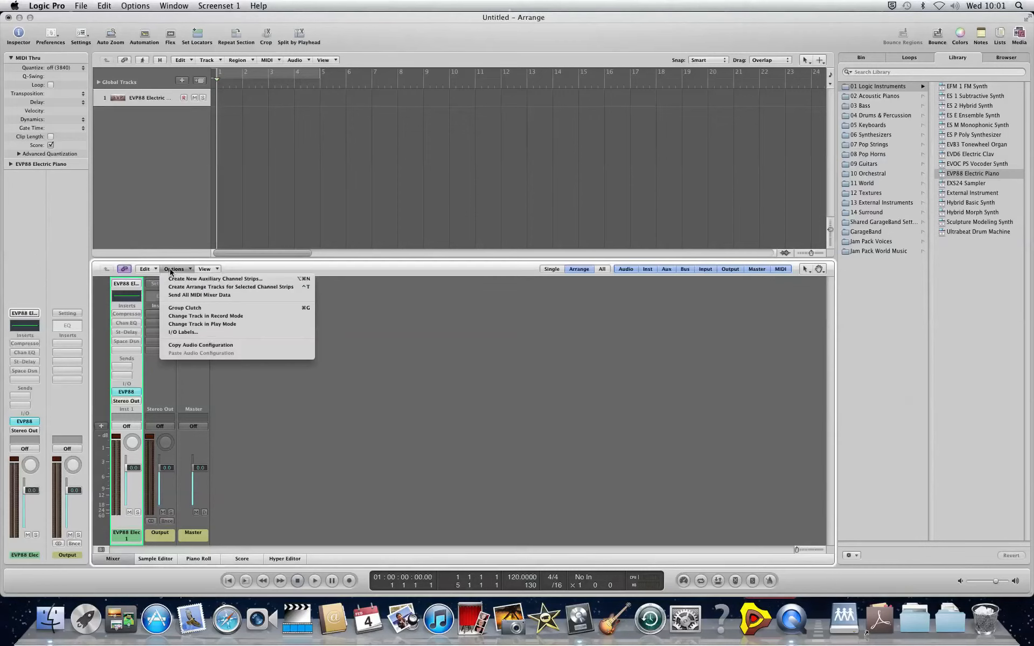
{"action": "left_click", "coordinate": [206, 280]}
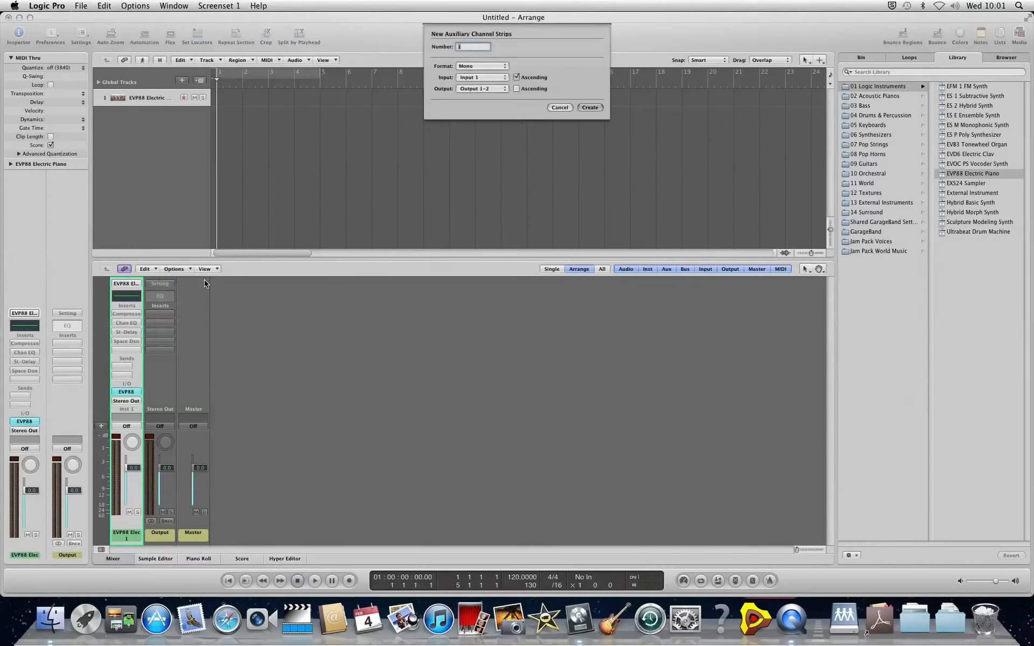
{"action": "left_click", "coordinate": [474, 68]}
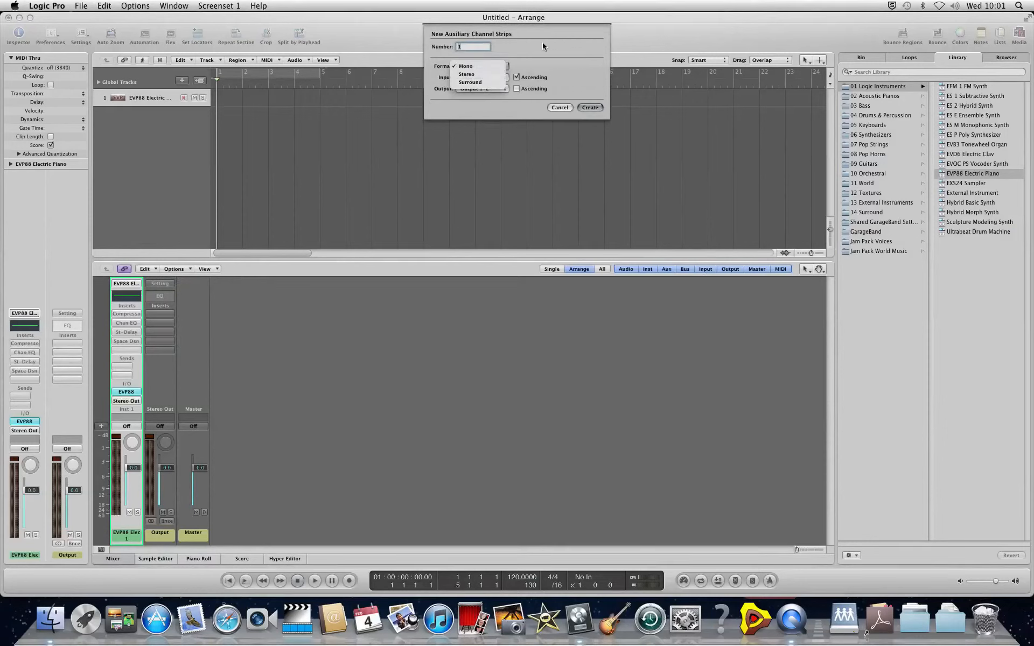
{"action": "left_click", "coordinate": [483, 74]}
{"action": "left_click", "coordinate": [478, 78]}
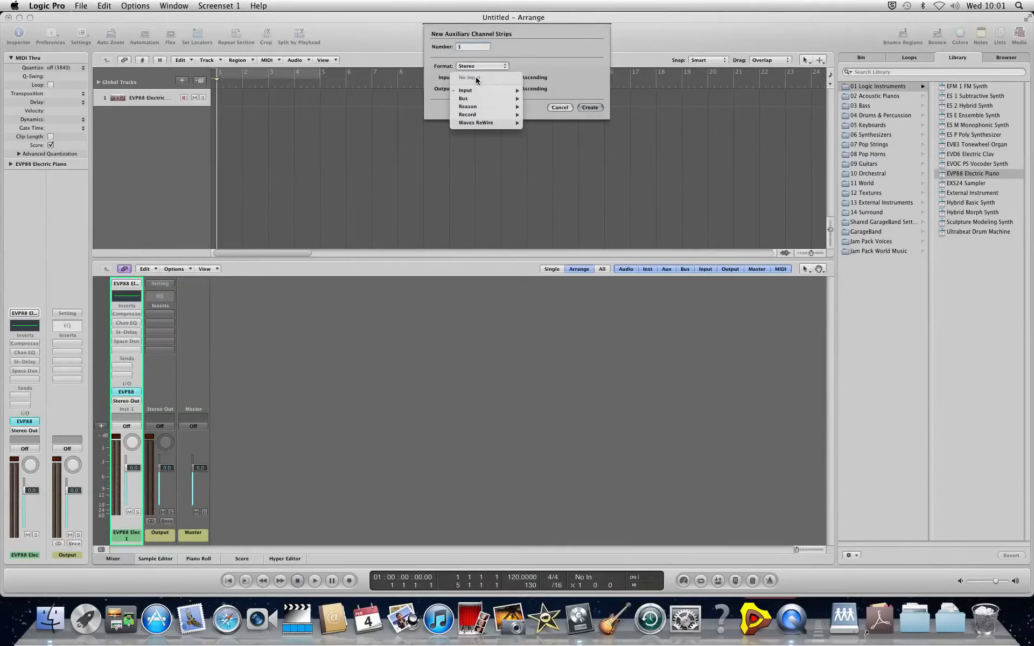
{"action": "mouse_move", "coordinate": [498, 123]}
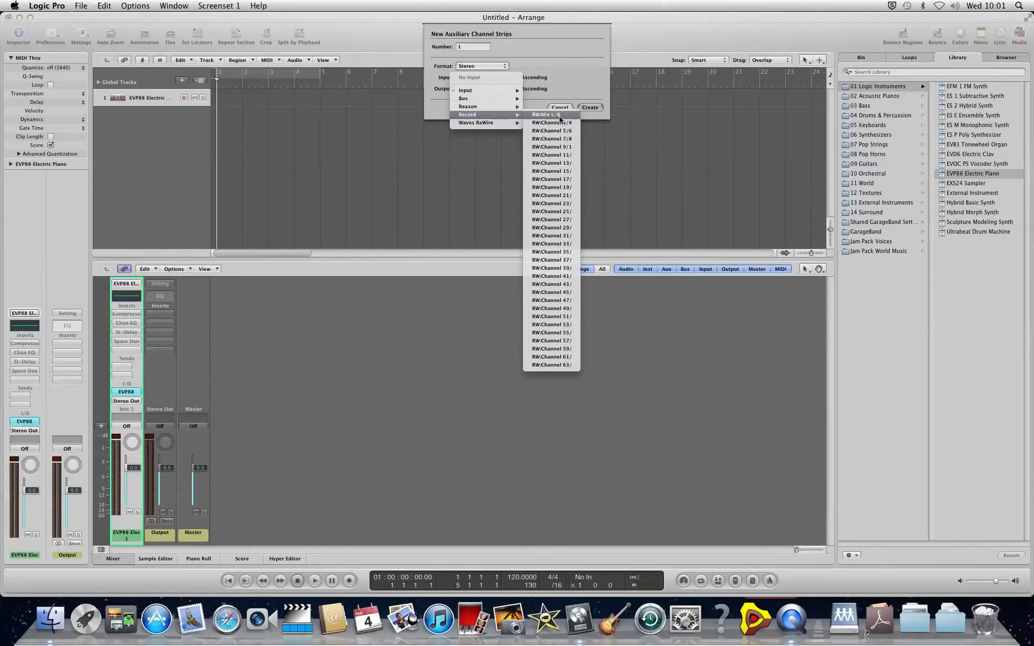
{"action": "left_click", "coordinate": [560, 115]}
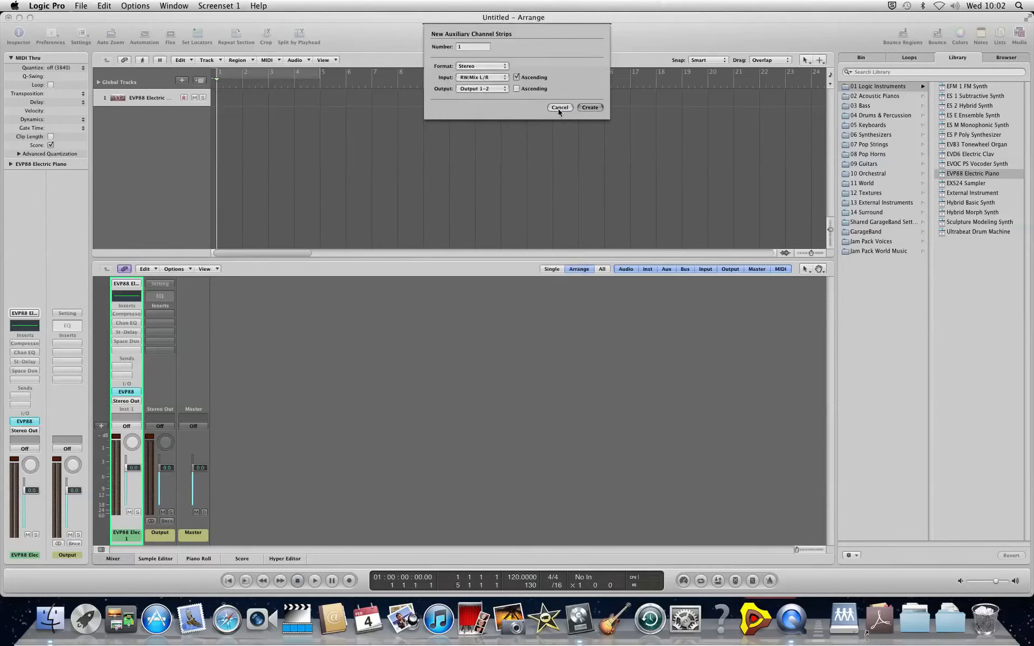
{"action": "left_click", "coordinate": [590, 107]}
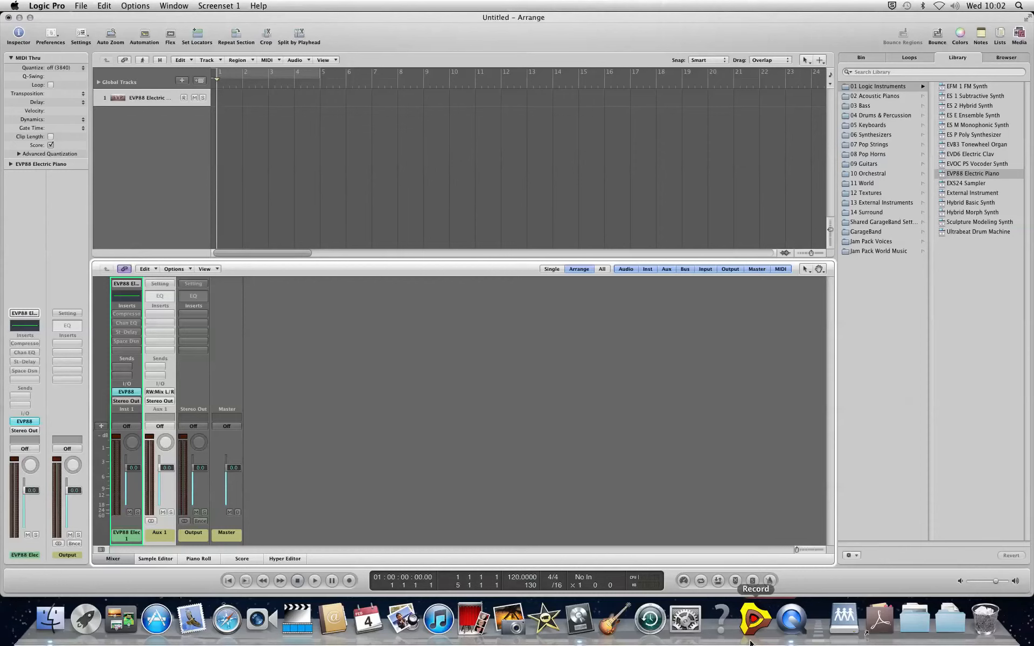
Launch Record with the Multi License option and run it as Record + Reason
{"action": "left_click", "coordinate": [749, 639]}
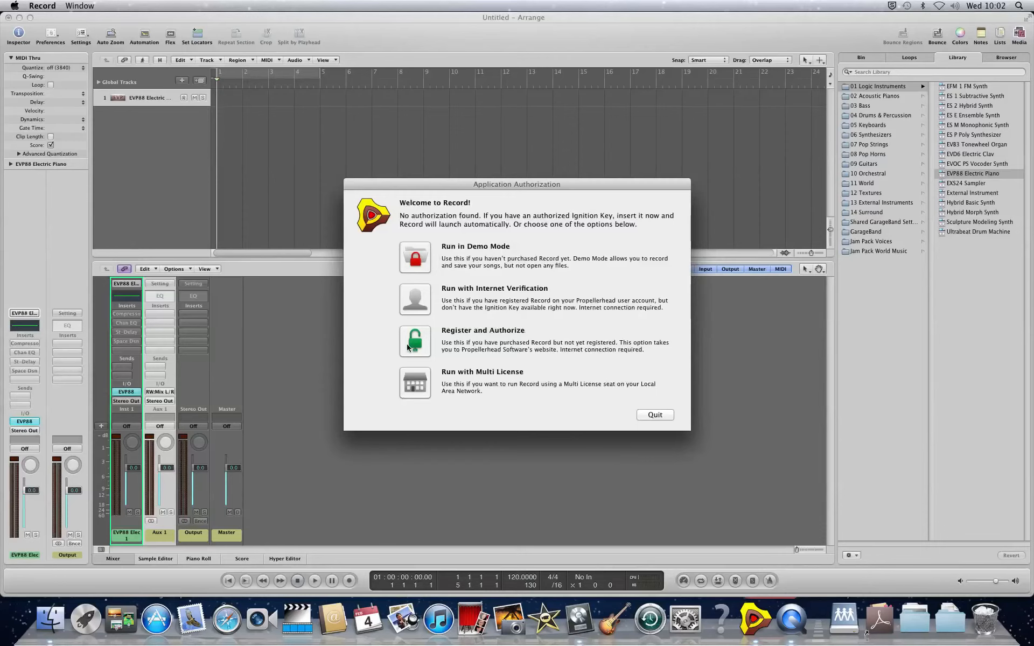
{"action": "left_click", "coordinate": [412, 381]}
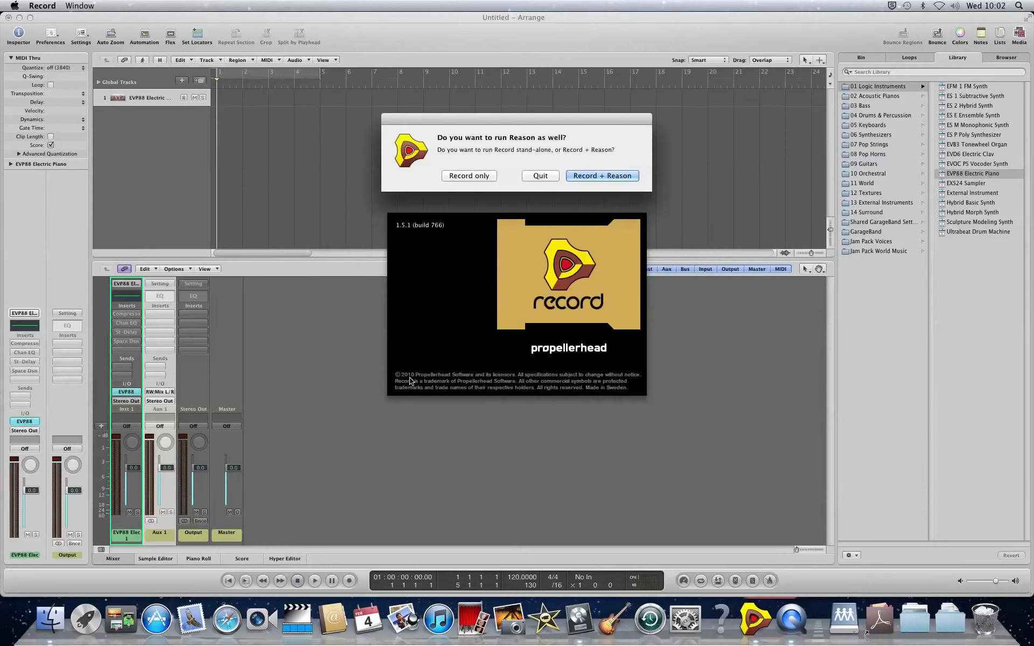
{"action": "left_click", "coordinate": [607, 175]}
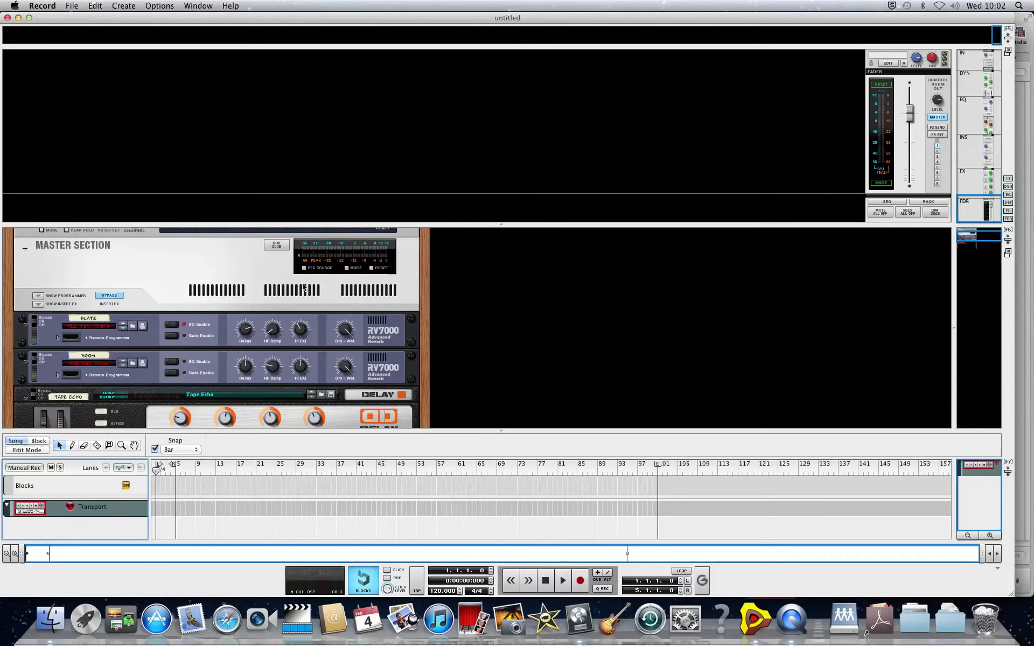
Examine the rack in Record, including the active audio driver on the hardware interface and the devices under the master section
{"action": "scroll", "coordinate": [531, 165], "scroll_direction": "up", "scroll_amount": 5}
{"action": "scroll", "coordinate": [530, 166], "scroll_direction": "up", "scroll_amount": 5}
{"action": "scroll", "coordinate": [531, 166], "scroll_direction": "down", "scroll_amount": 5}
{"action": "scroll", "coordinate": [381, 238], "scroll_direction": "down", "scroll_amount": 5}
{"action": "scroll", "coordinate": [397, 199], "scroll_direction": "up", "scroll_amount": 3}
{"action": "scroll", "coordinate": [273, 280], "scroll_direction": "up", "scroll_amount": 10}
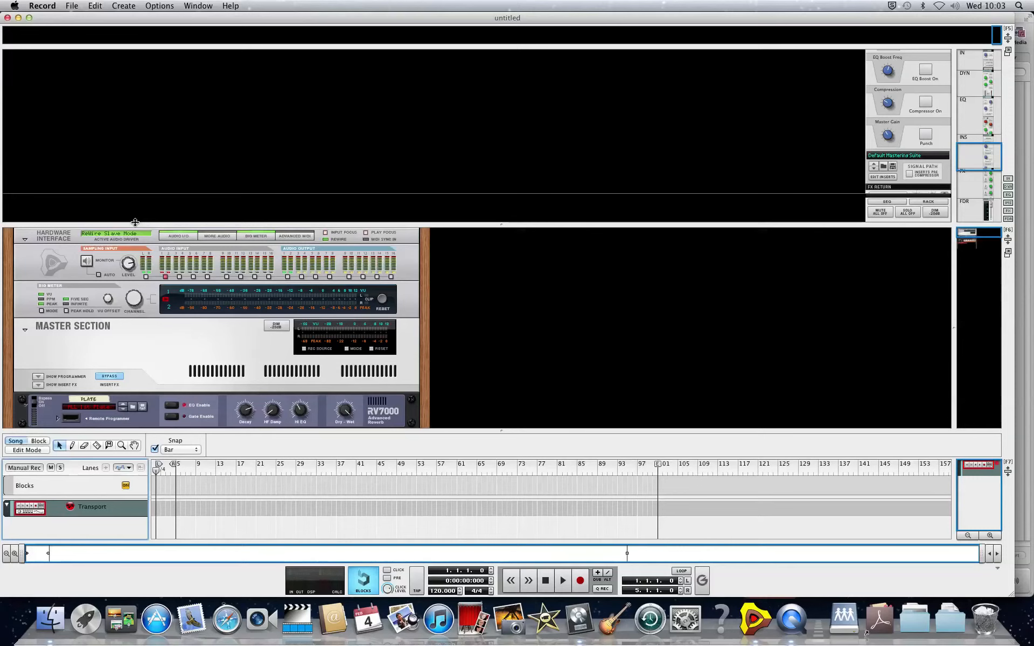
{"action": "scroll", "coordinate": [126, 278], "scroll_direction": "down", "scroll_amount": 2}
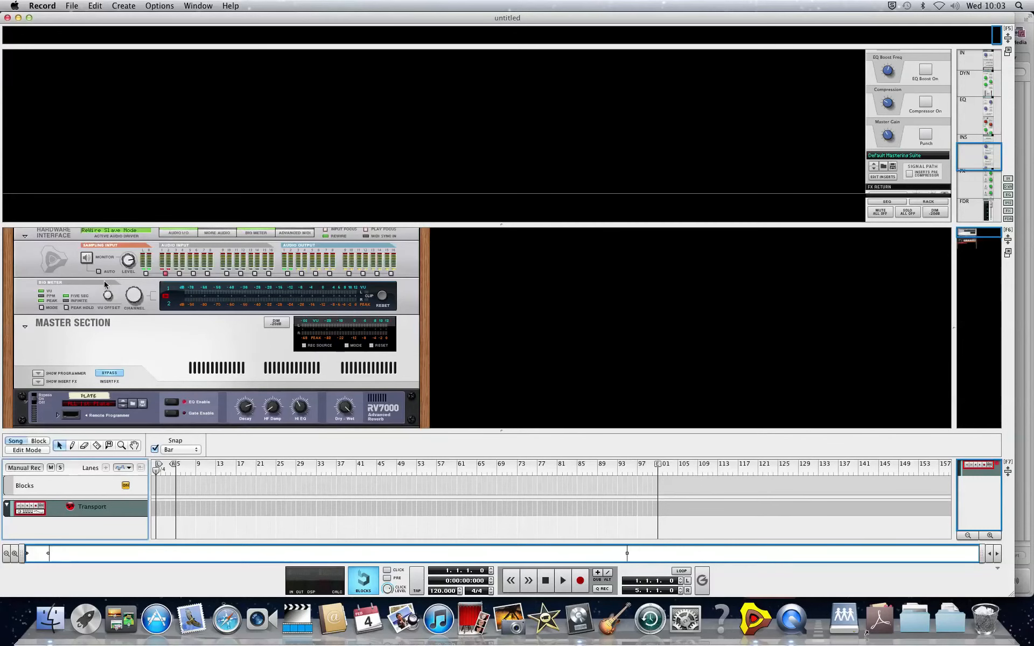
{"action": "scroll", "coordinate": [108, 300], "scroll_direction": "down", "scroll_amount": 5}
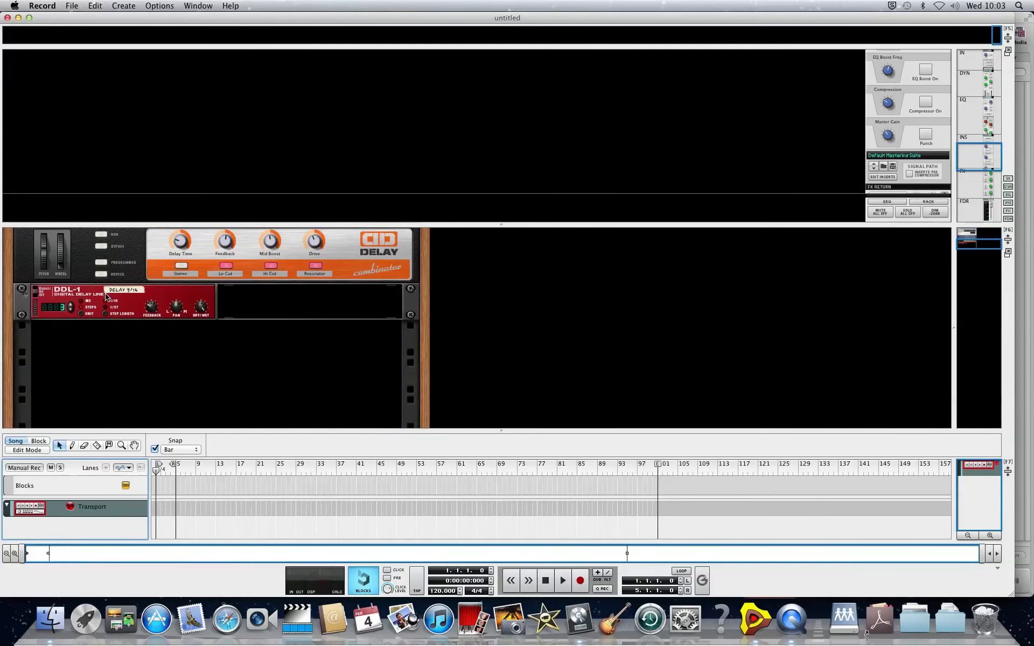
Add a SubTractor Analog Synthesizer to the rack
{"action": "left_click", "coordinate": [123, 5]}
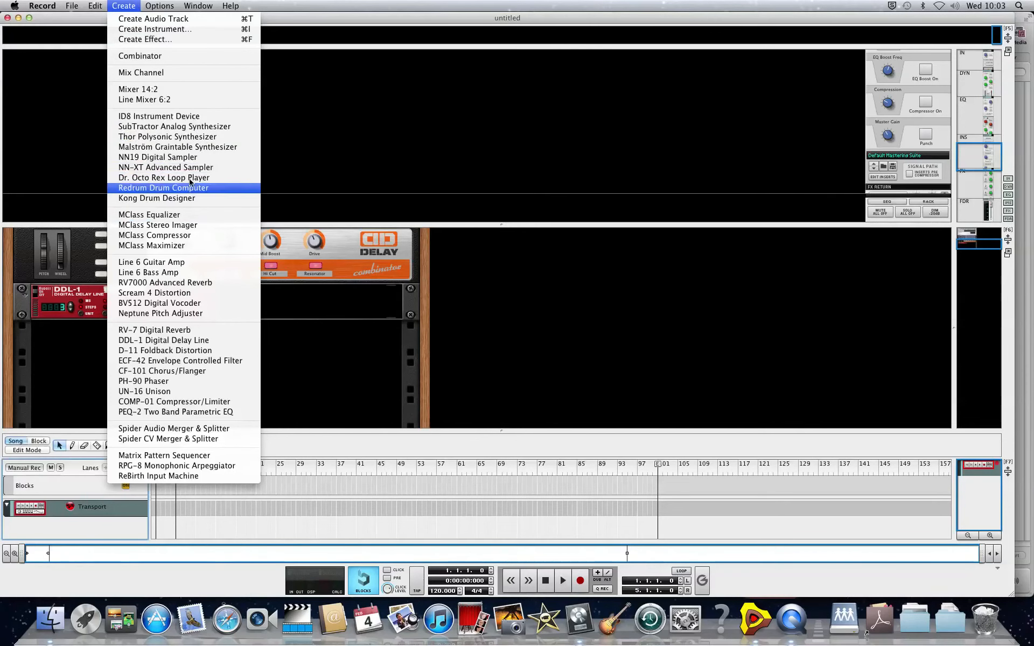
{"action": "left_click", "coordinate": [185, 130]}
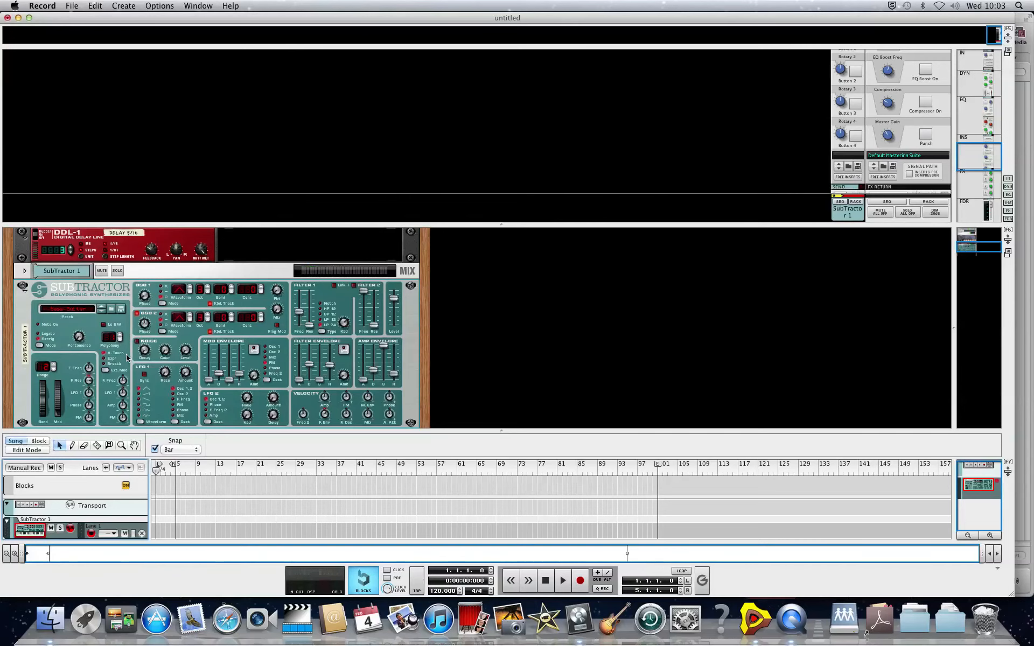
{"action": "scroll", "coordinate": [124, 356], "scroll_direction": "down", "scroll_amount": 3}
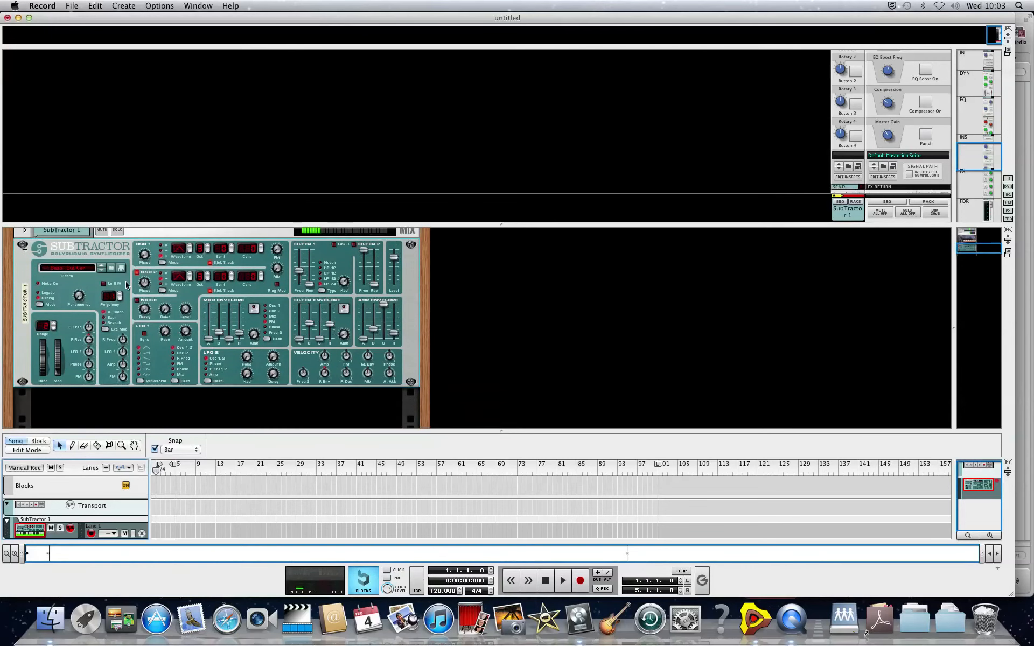
Try several SubTractor patches in the patch browser and load Obie Brass.zyp
{"action": "left_click", "coordinate": [114, 267]}
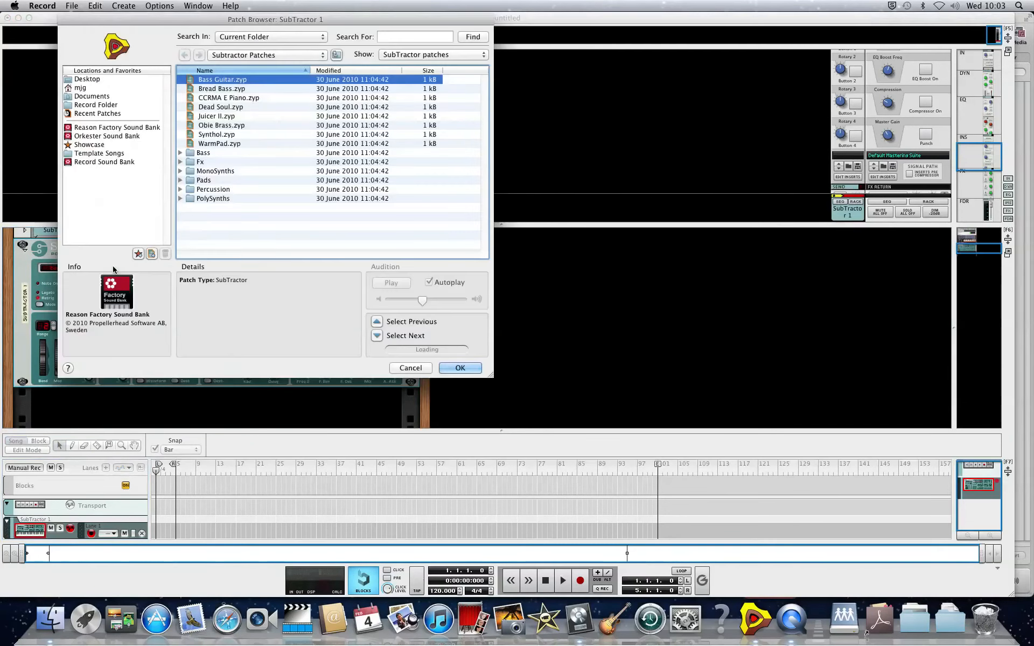
{"action": "left_click", "coordinate": [229, 126]}
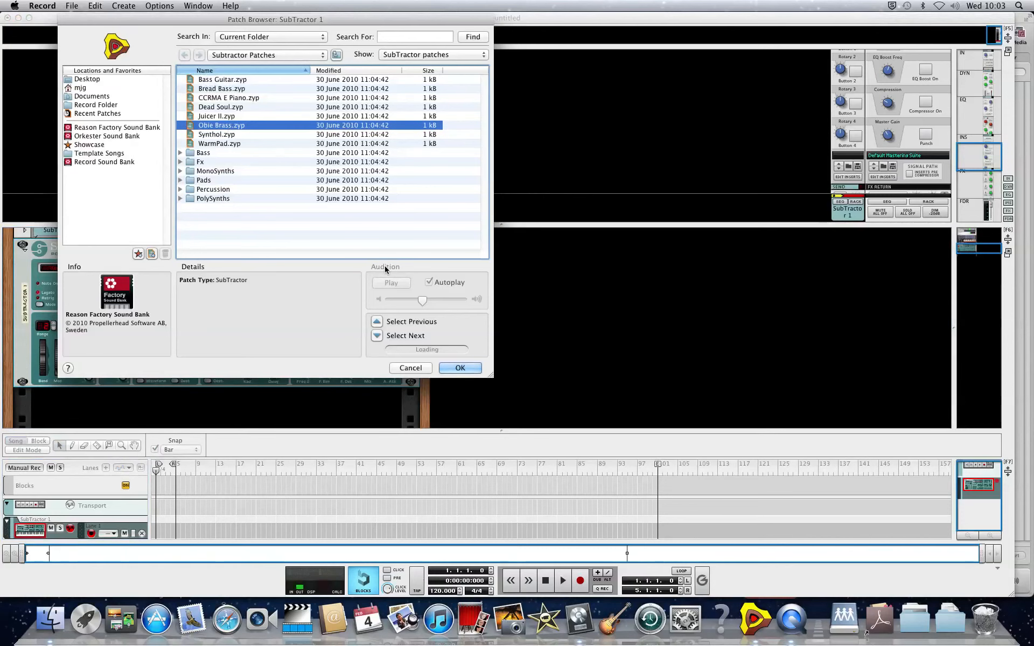
{"action": "left_click", "coordinate": [232, 106]}
{"action": "left_click", "coordinate": [235, 89]}
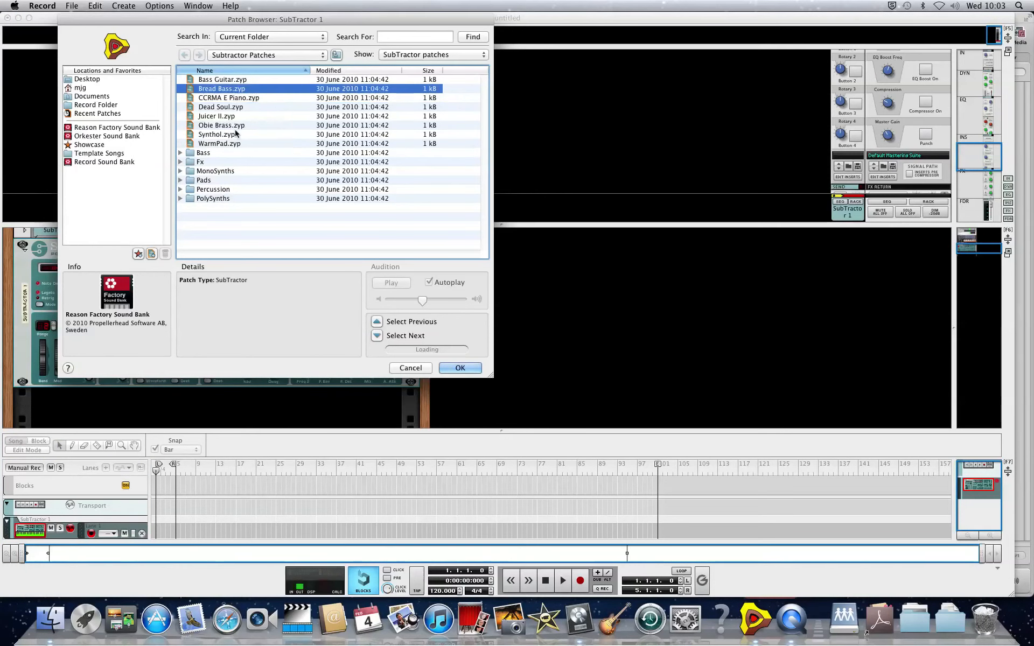
{"action": "left_click", "coordinate": [217, 128]}
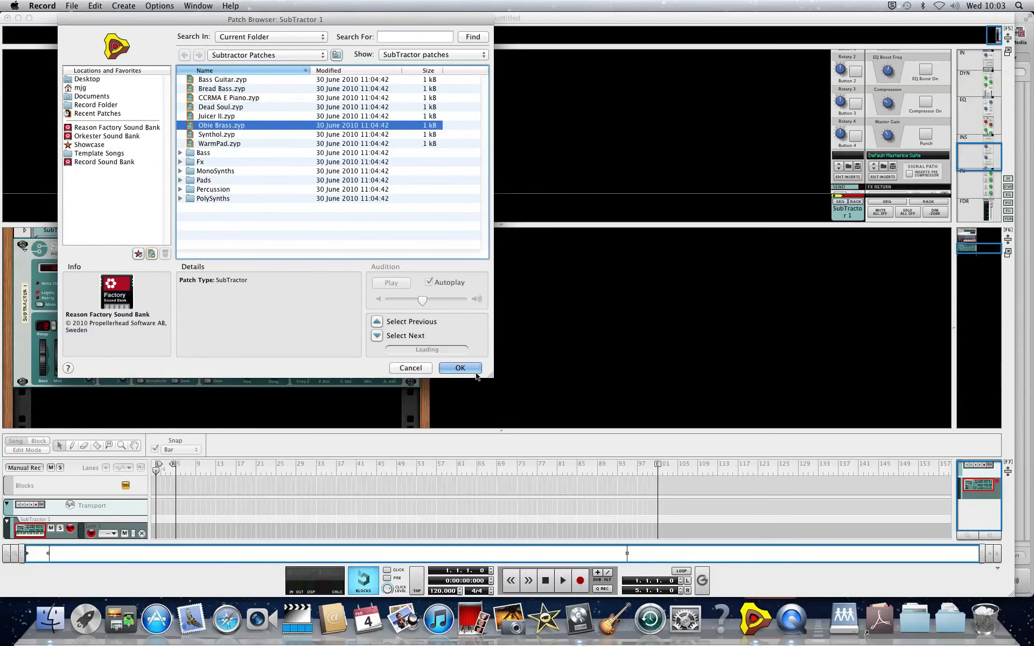
{"action": "left_click", "coordinate": [458, 368]}
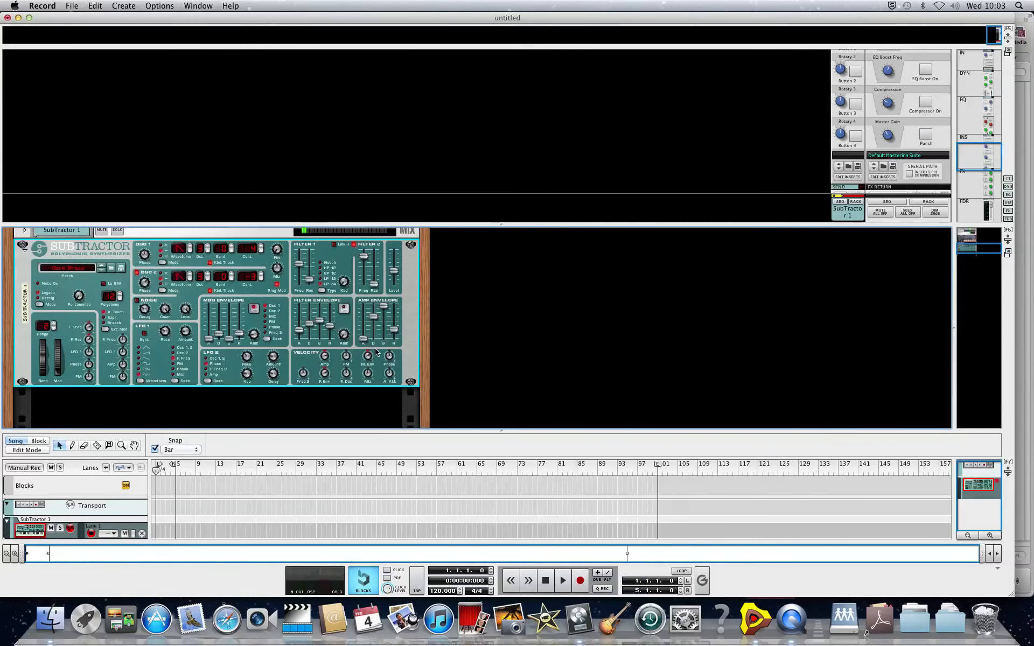
Switch to Logic Pro and rename the Aux 1 channel strip as ReWire In
{"action": "left_click", "coordinate": [570, 614]}
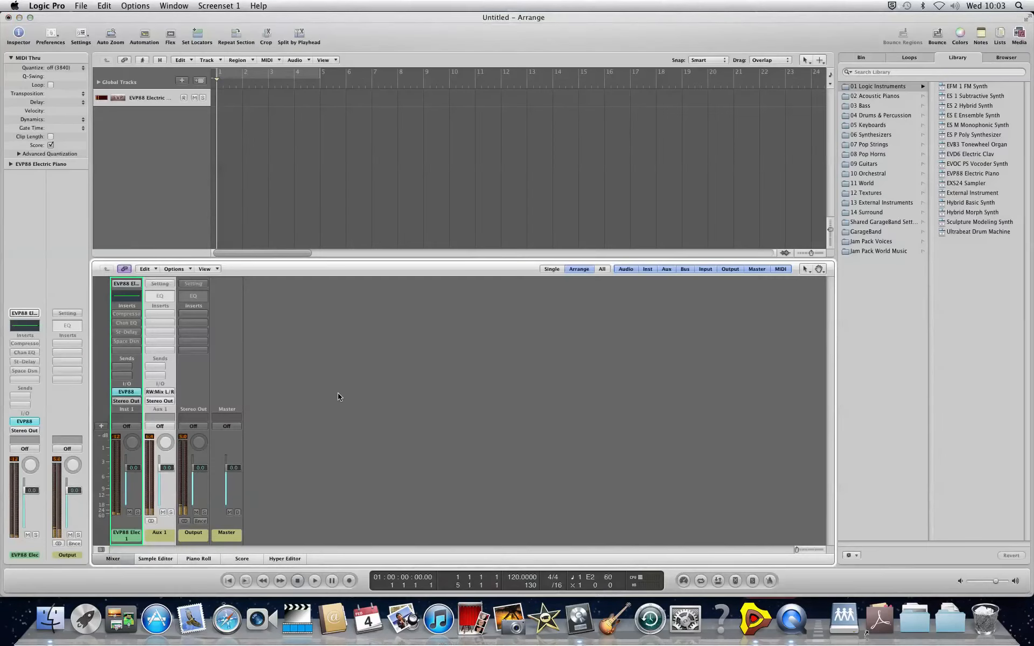
{"action": "double_click", "coordinate": [158, 533]}
{"action": "key", "text": "Return"}
Mute and unmute the ReWire In channel to compare the sound with and without the Record synthesizer
{"action": "left_click", "coordinate": [164, 513]}
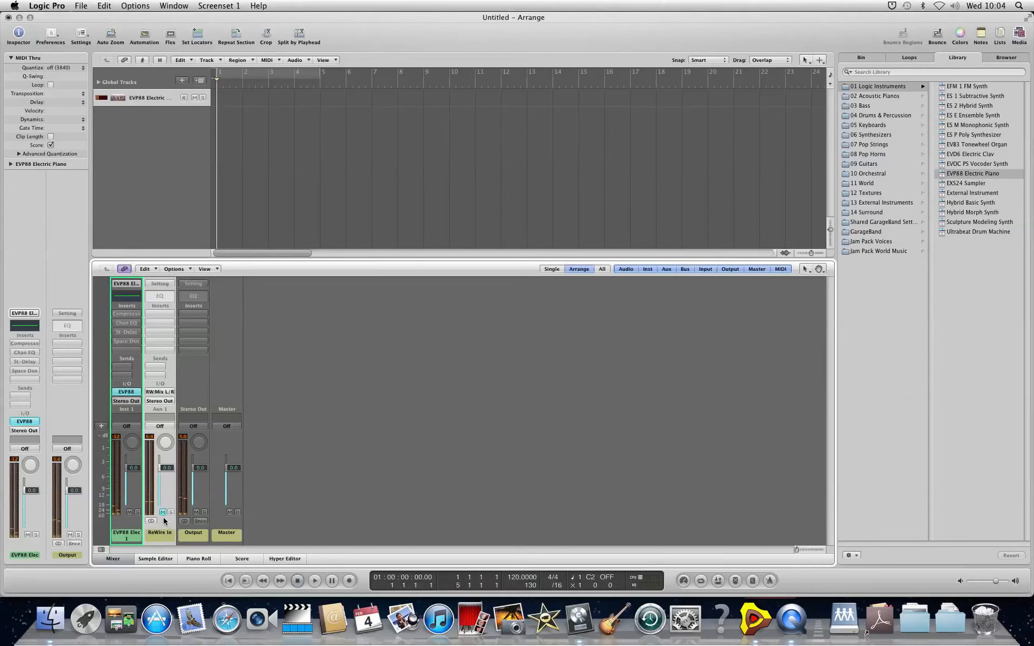
{"action": "left_click", "coordinate": [163, 513]}
{"action": "left_click", "coordinate": [126, 536]}
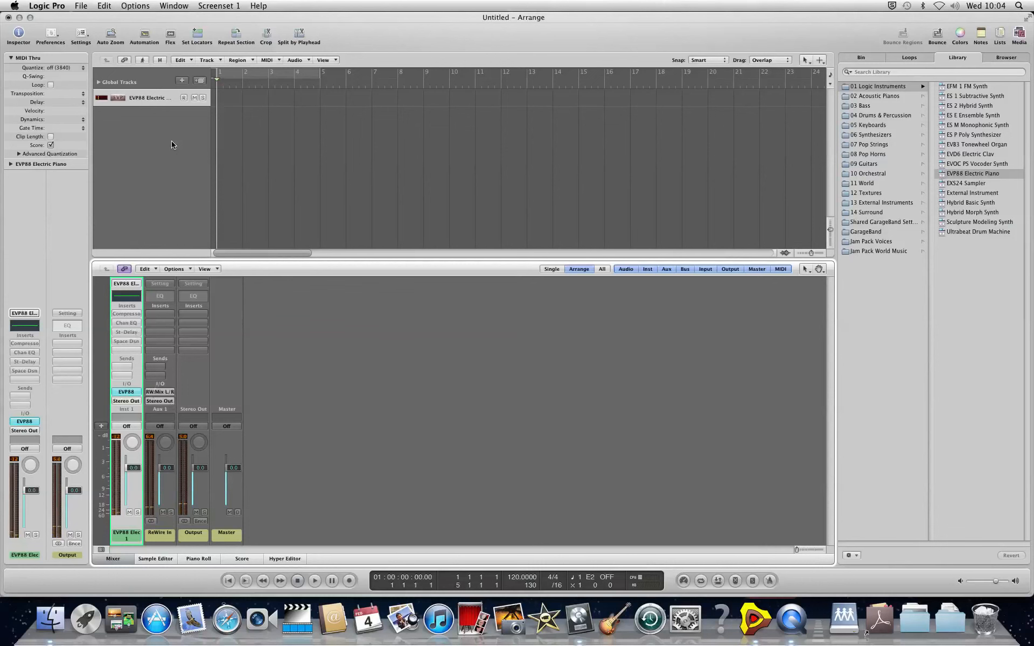
{"action": "left_click", "coordinate": [163, 512]}
{"action": "left_click", "coordinate": [163, 513]}
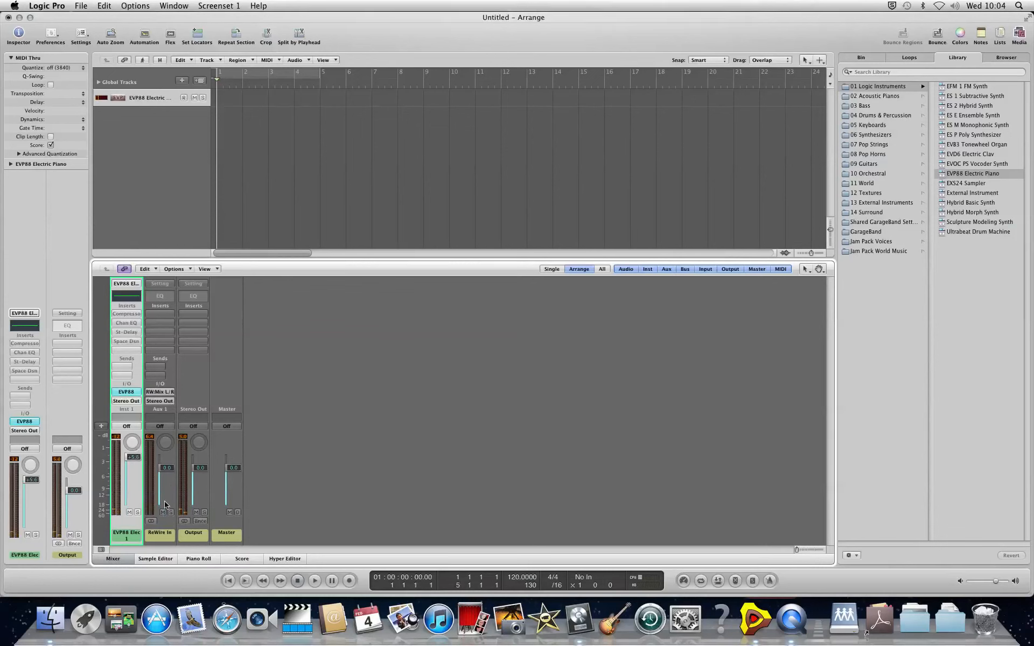
Lower the ReWire In channel's volume slightly and switch back to Record
{"action": "mouse_move", "coordinate": [159, 469]}
{"action": "left_mouse_down"}
{"action": "mouse_move", "coordinate": [161, 499]}
{"action": "mouse_move", "coordinate": [161, 470]}
{"action": "left_mouse_up"}
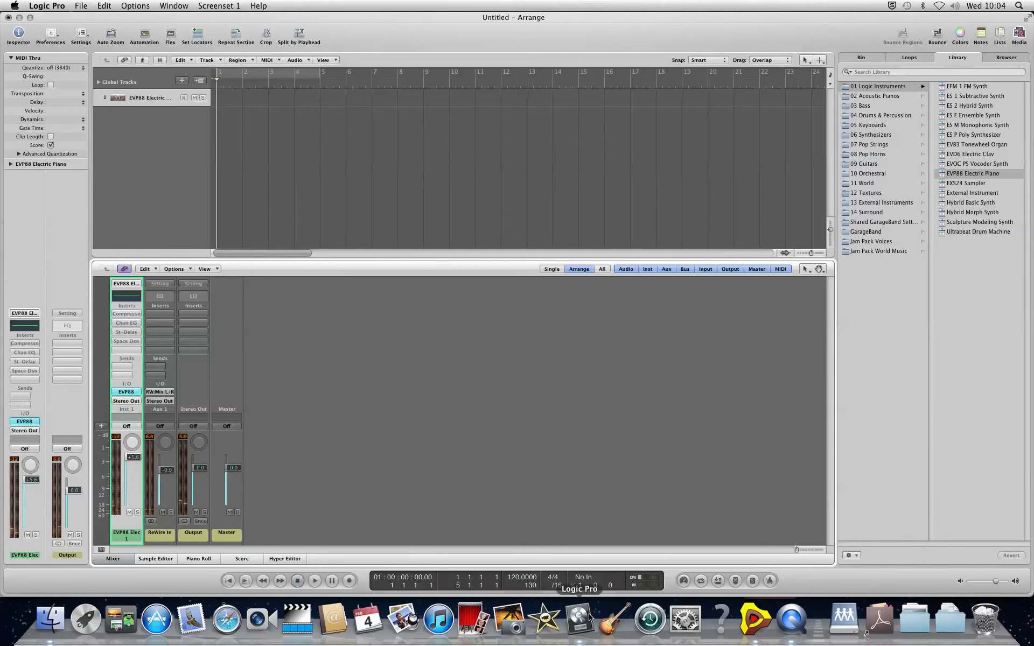
{"action": "left_click", "coordinate": [758, 619]}
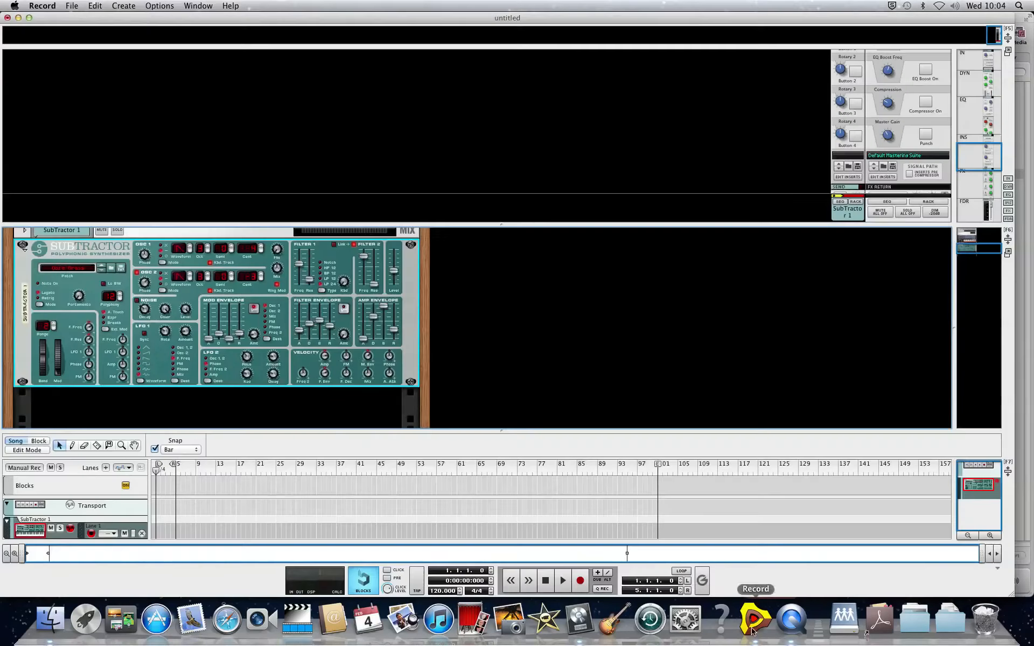